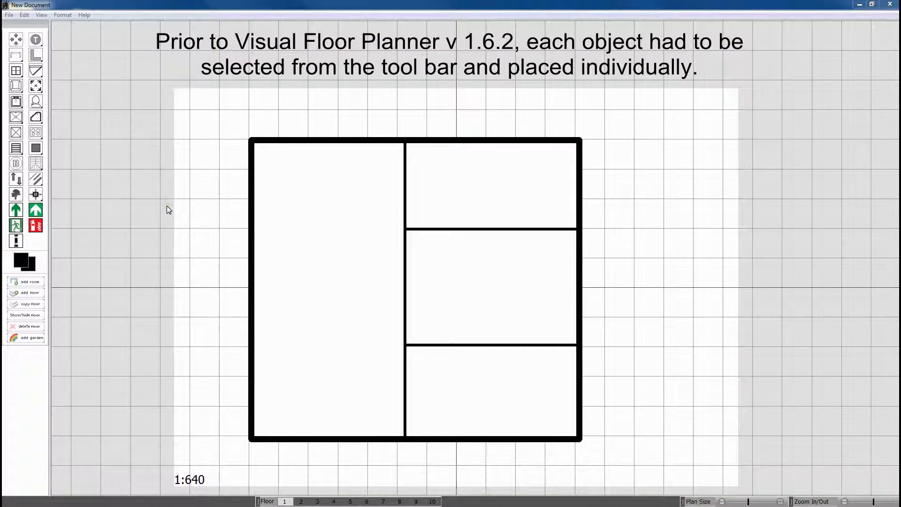
Place standard single doors on the left room's top wall and the central interior wall.
left_click(35, 71)
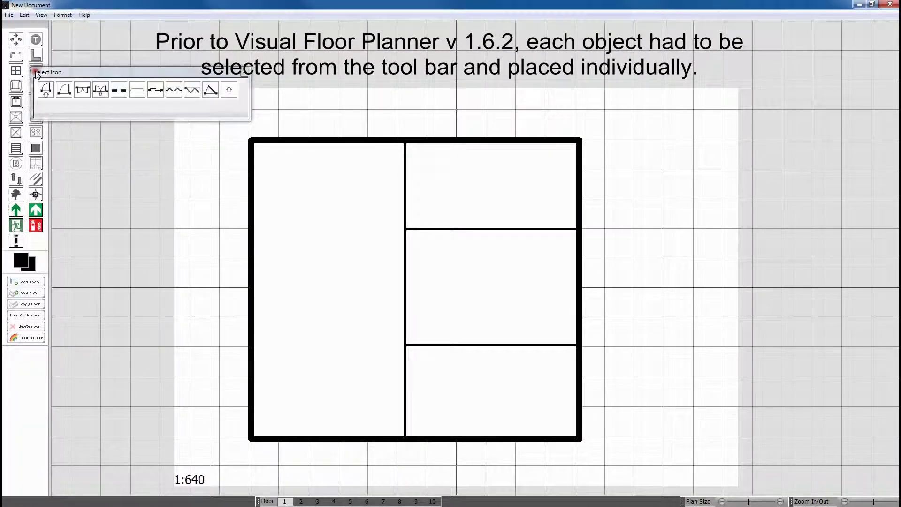
left_click(55, 85)
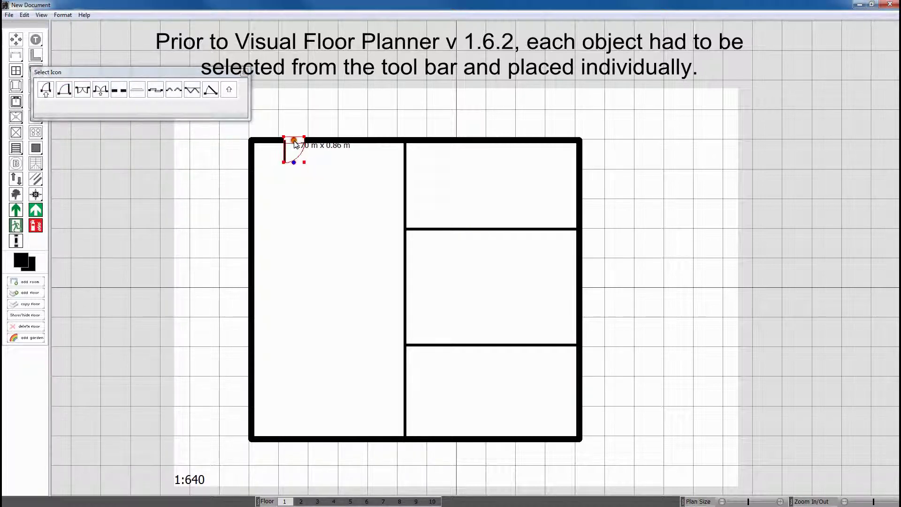
left_click(296, 145)
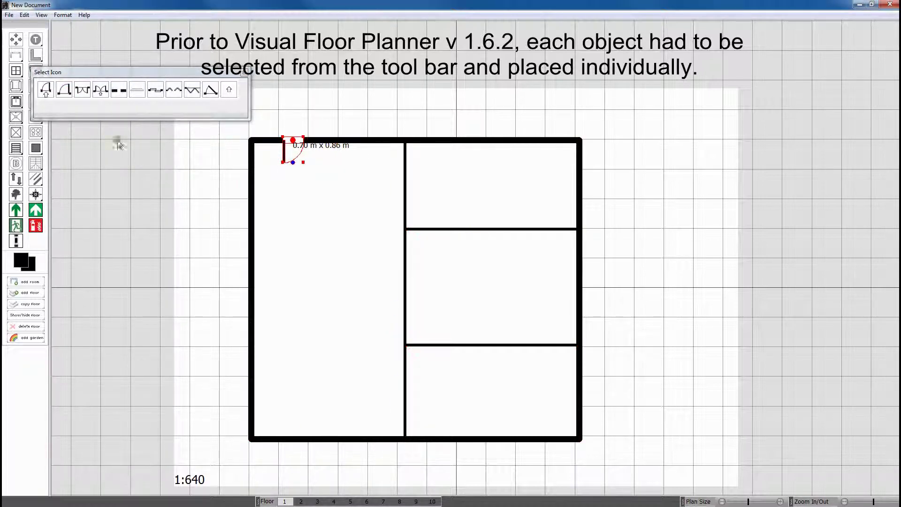
left_click(68, 95)
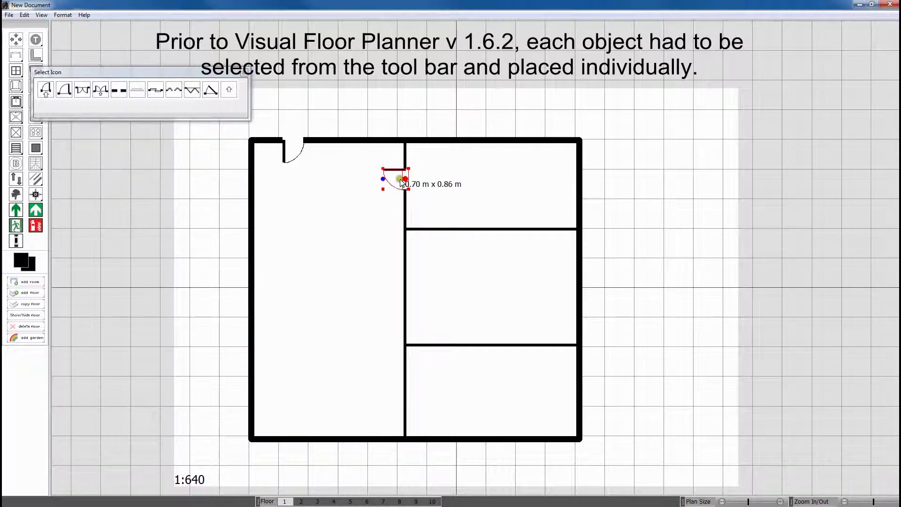
left_click(408, 180)
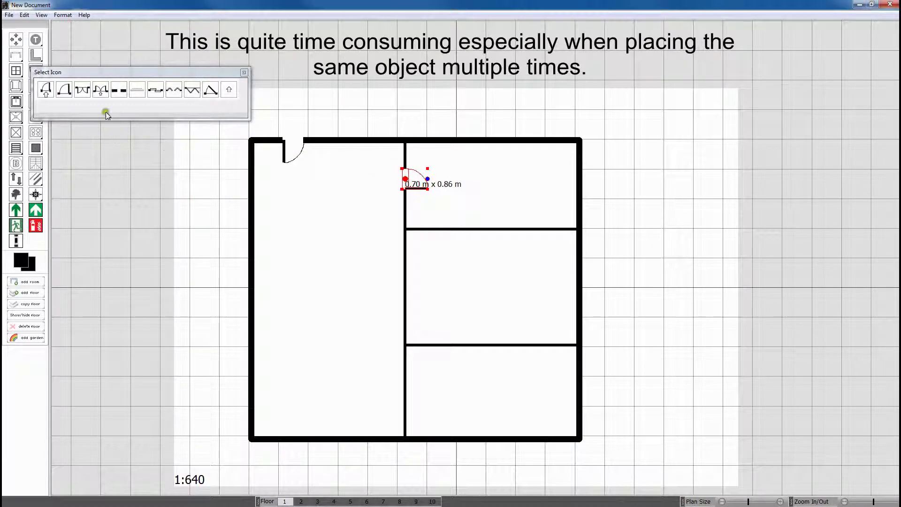
left_click(244, 71)
Place plain windows on the top outer wall above the left and upper-right rooms.
left_click(16, 70)
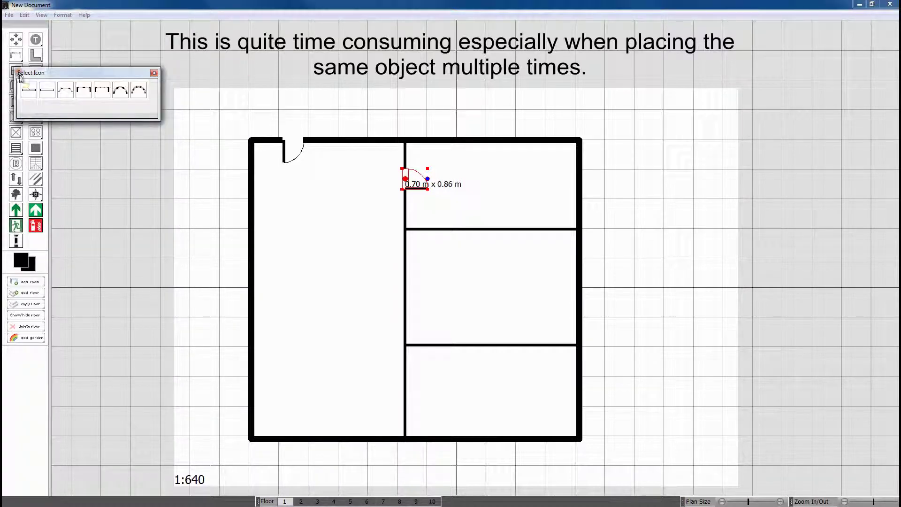
left_click(28, 89)
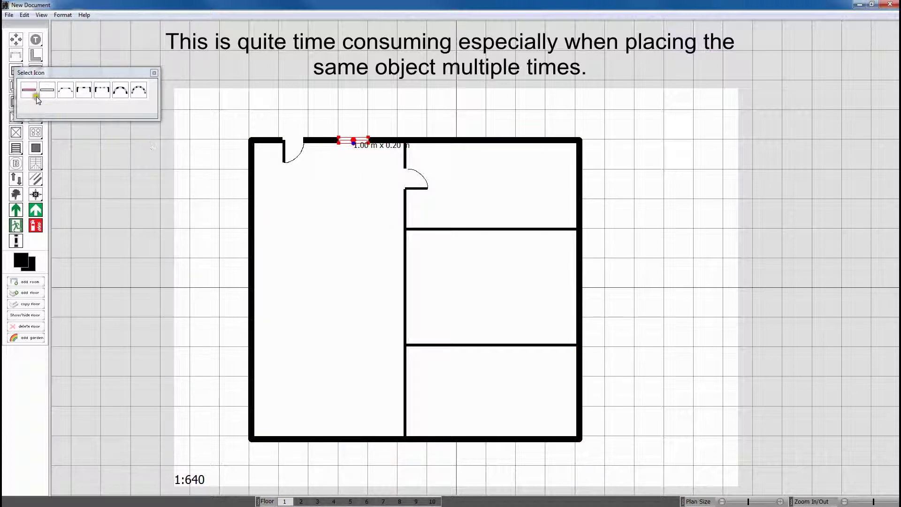
left_click(354, 144)
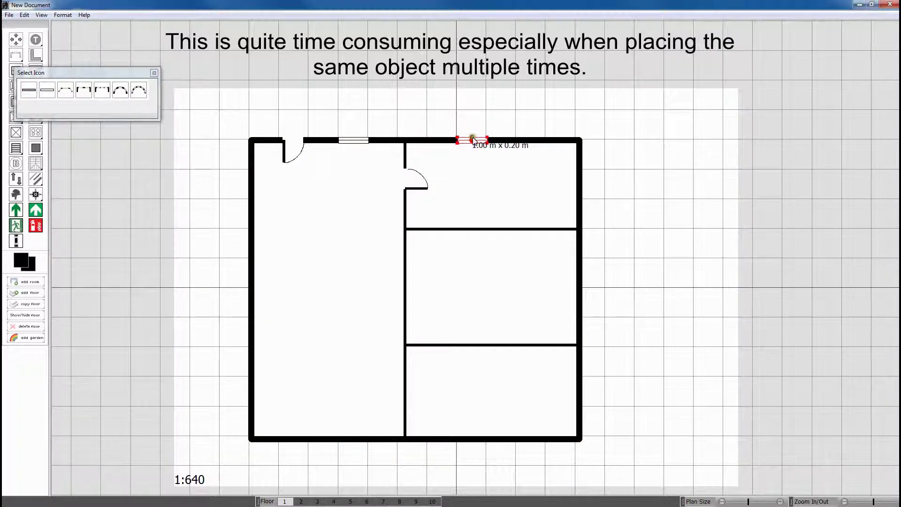
left_click(473, 141)
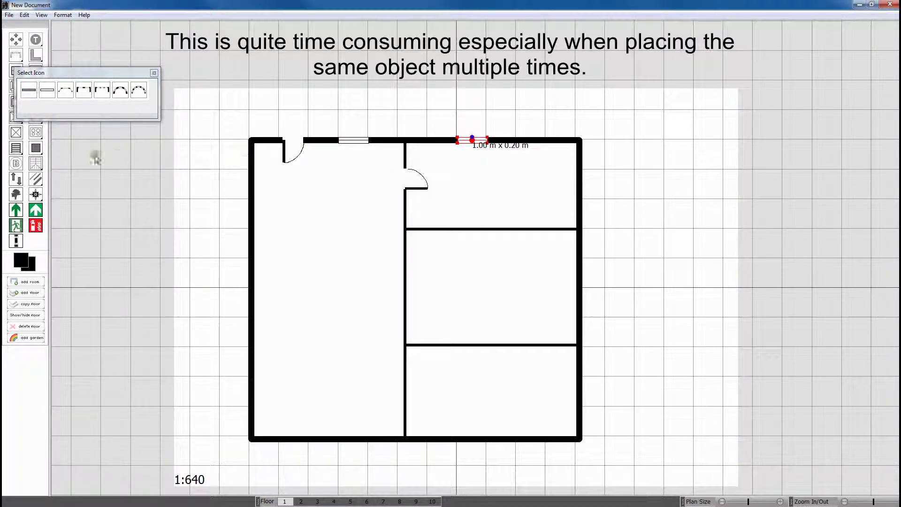
left_click(153, 73)
Switch on Multiple Placements for Objects in the Floor Plan Settings dialog.
left_click(62, 14)
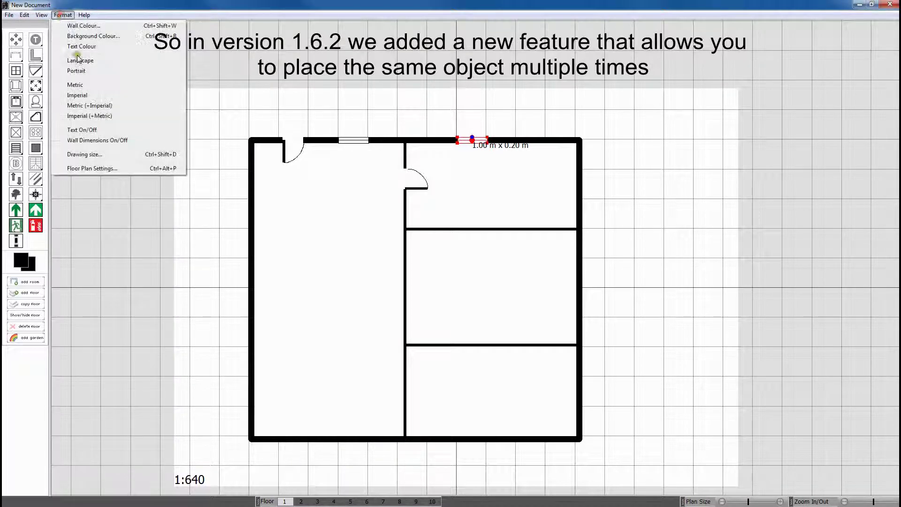
left_click(90, 168)
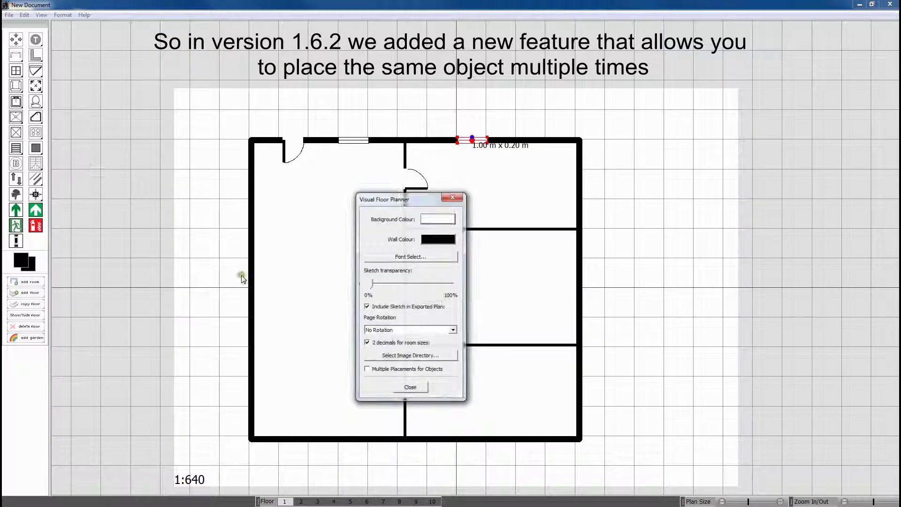
left_click(368, 370)
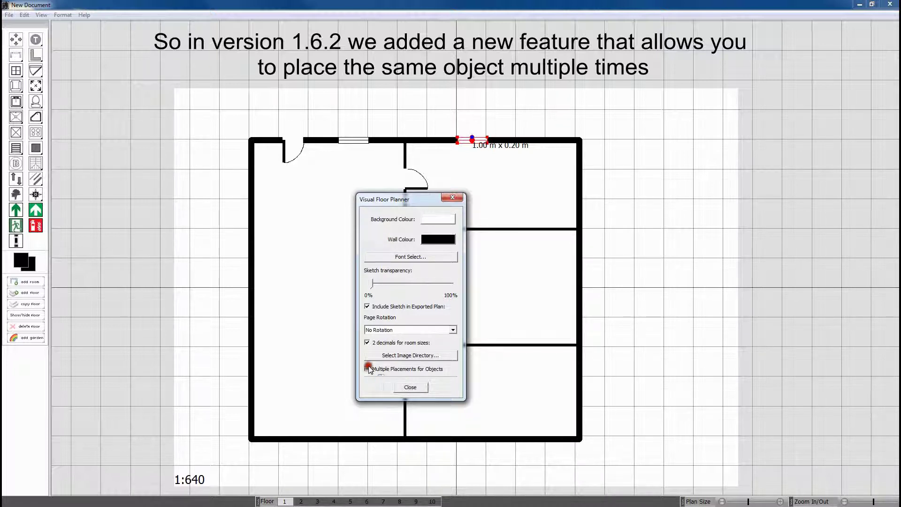
left_click(411, 387)
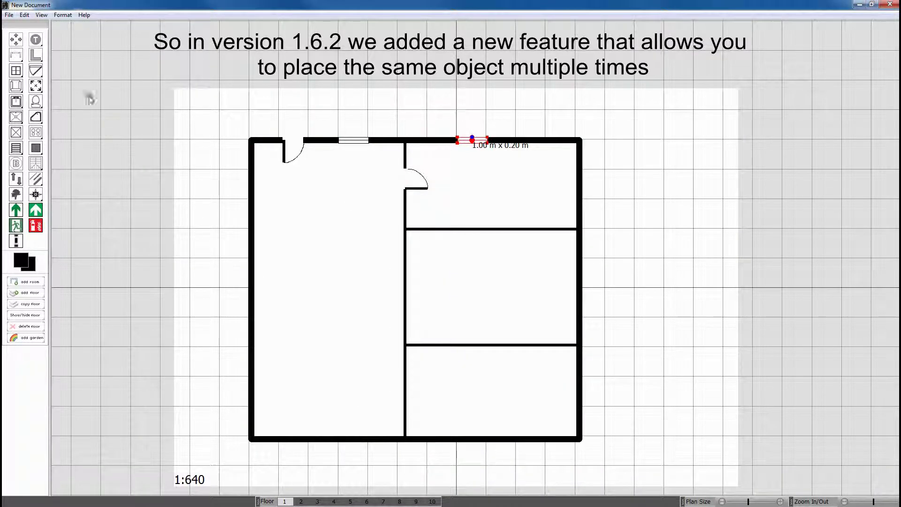
Place standard doors on the left and right outer walls and three interior walls.
left_click(36, 73)
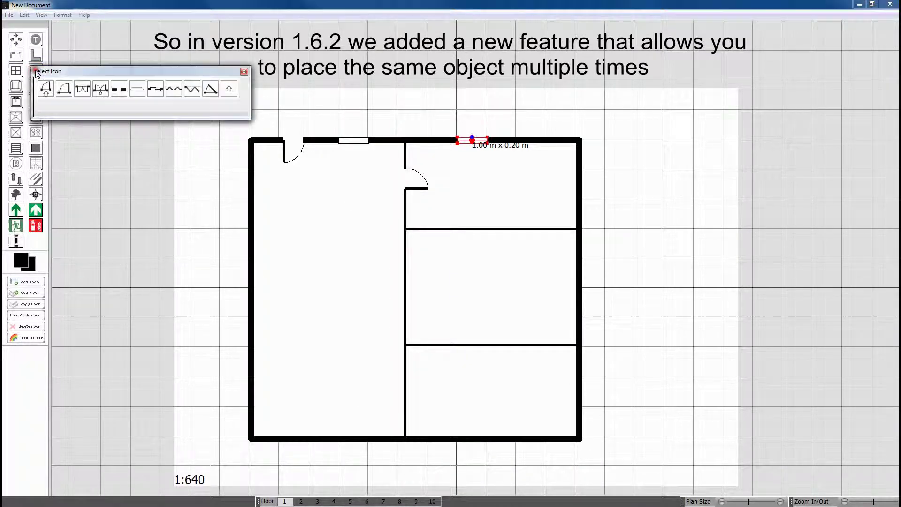
left_click(65, 89)
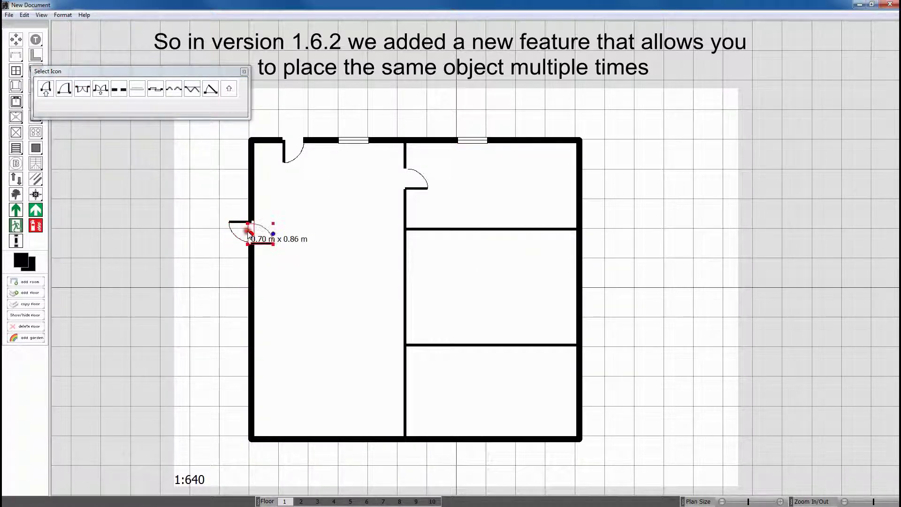
left_click(248, 231)
left_click(406, 290)
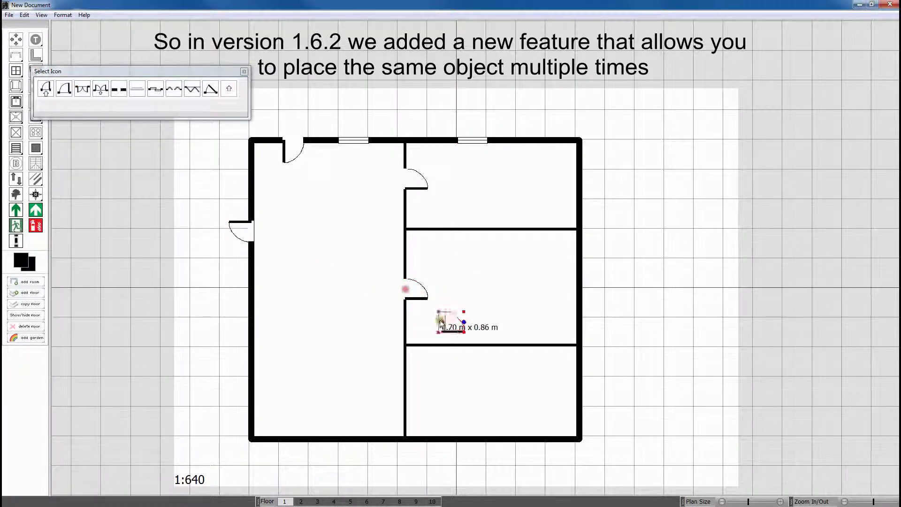
left_click(459, 347)
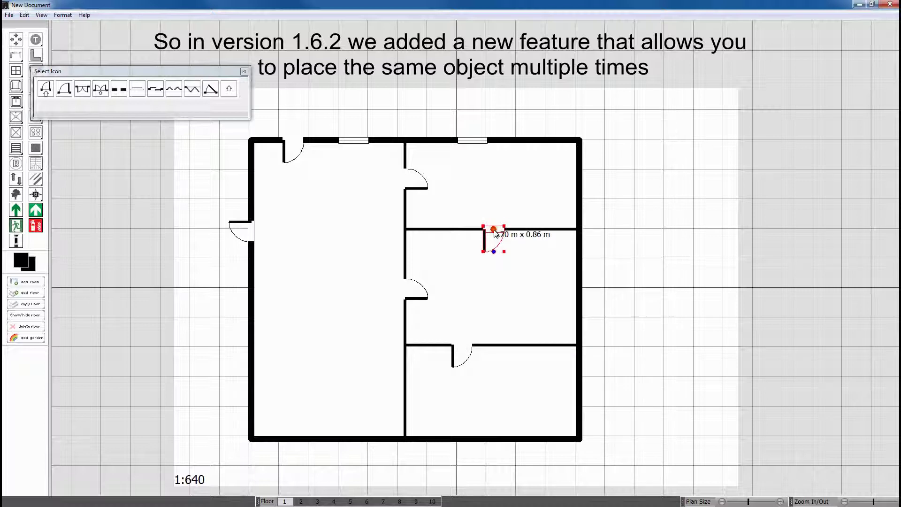
left_click(495, 233)
left_click(589, 195)
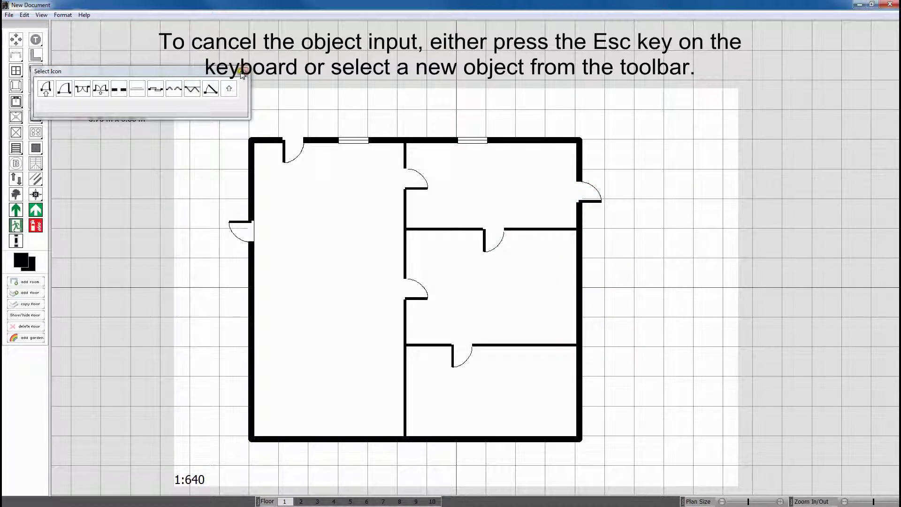
Place two windows on the right outer wall and three along the bottom wall.
left_click(30, 90)
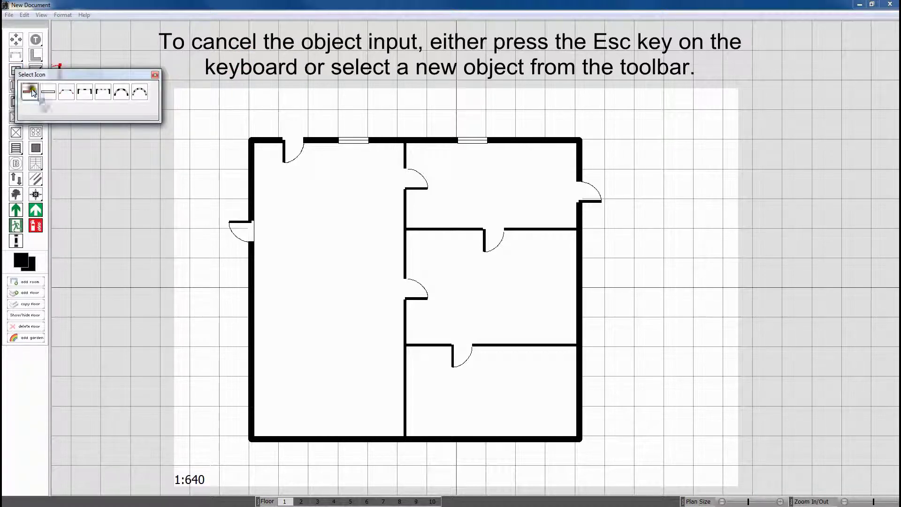
left_click(579, 285)
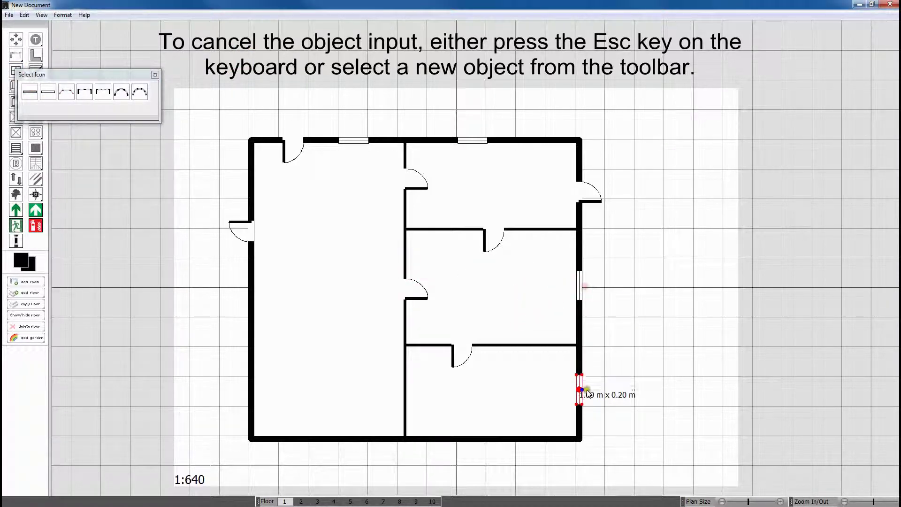
left_click(579, 386)
left_click(492, 442)
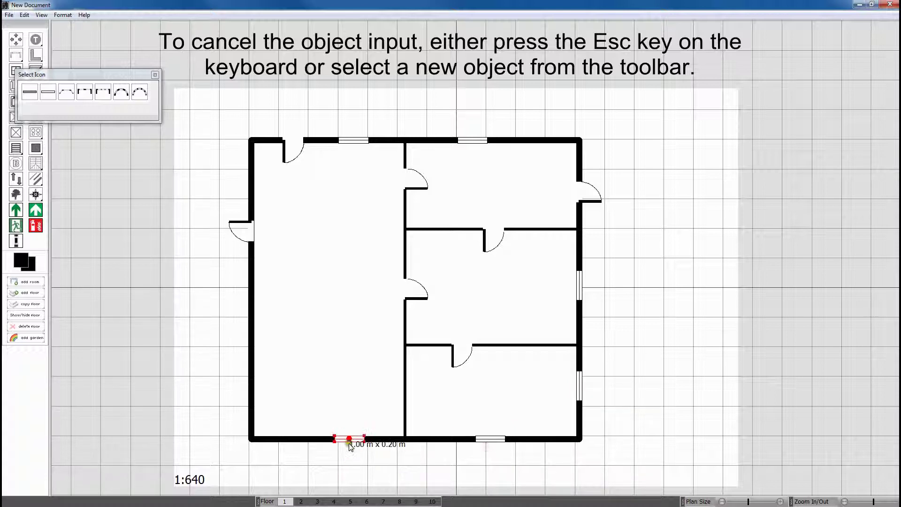
left_click(351, 442)
left_click(287, 442)
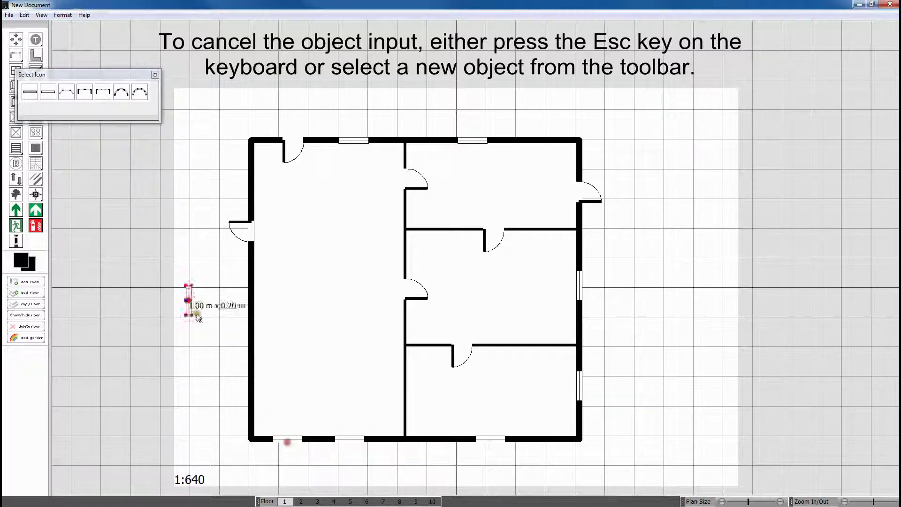
Place windows low and high on the left outer wall.
left_click(44, 92)
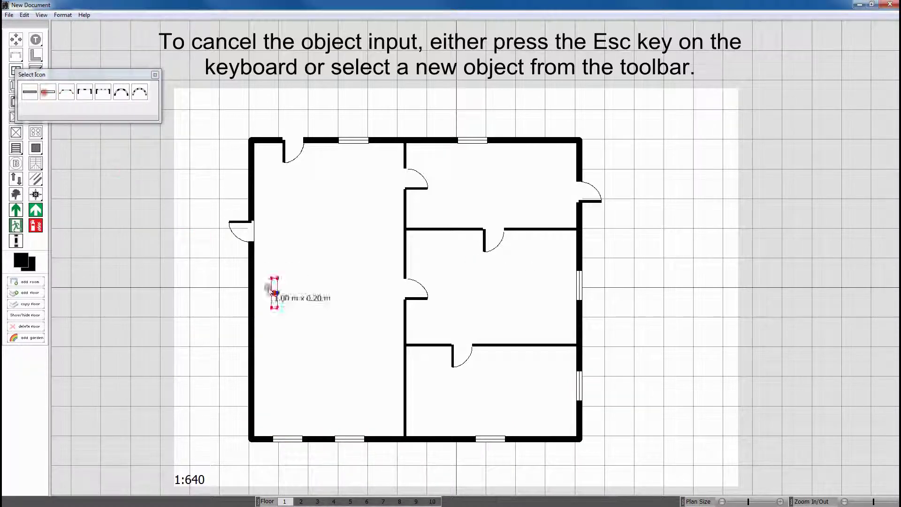
left_click(252, 331)
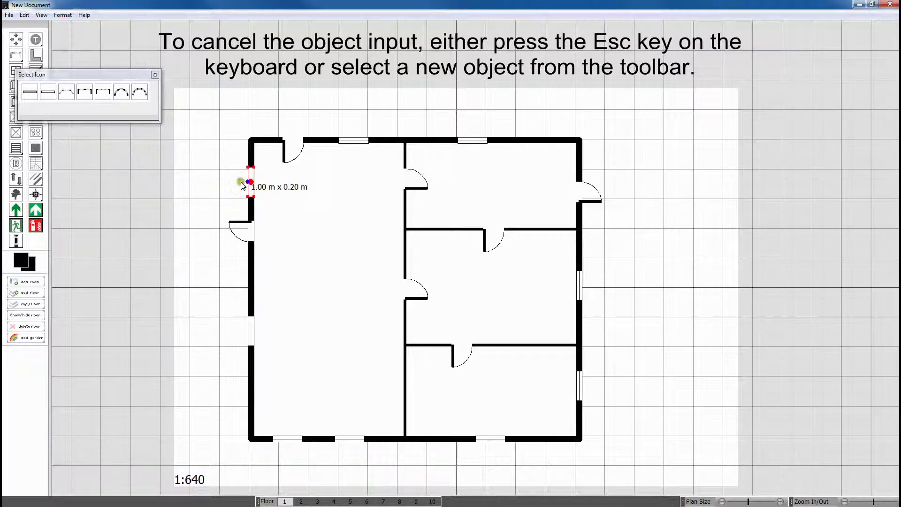
left_click(248, 185)
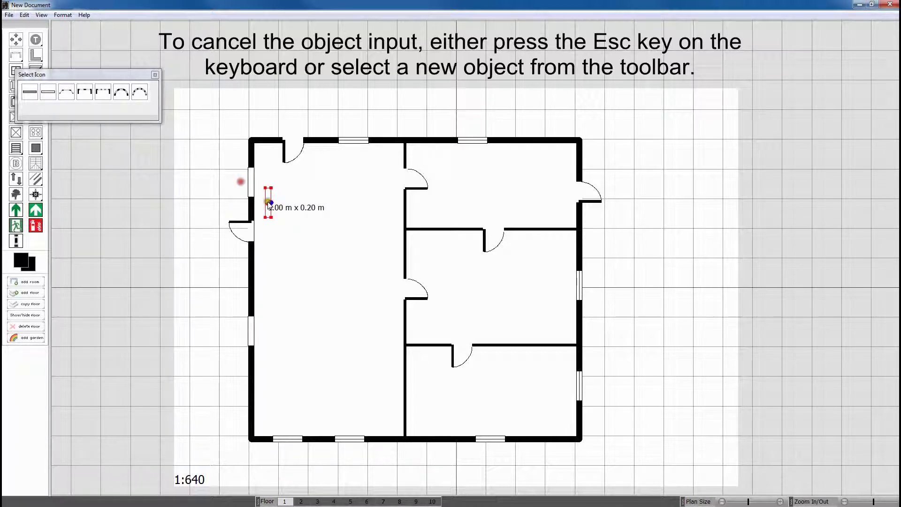
left_click(154, 77)
Place a single door low on the left outer wall.
left_click(35, 71)
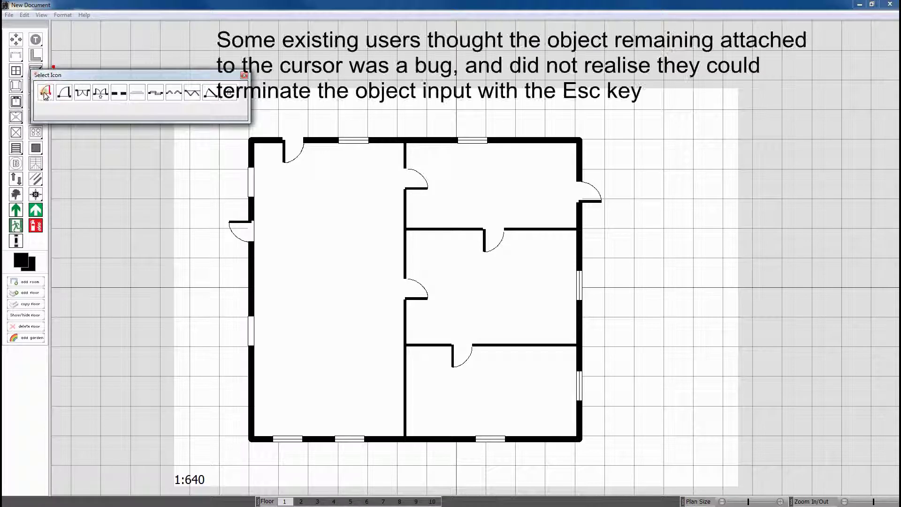
left_click(44, 93)
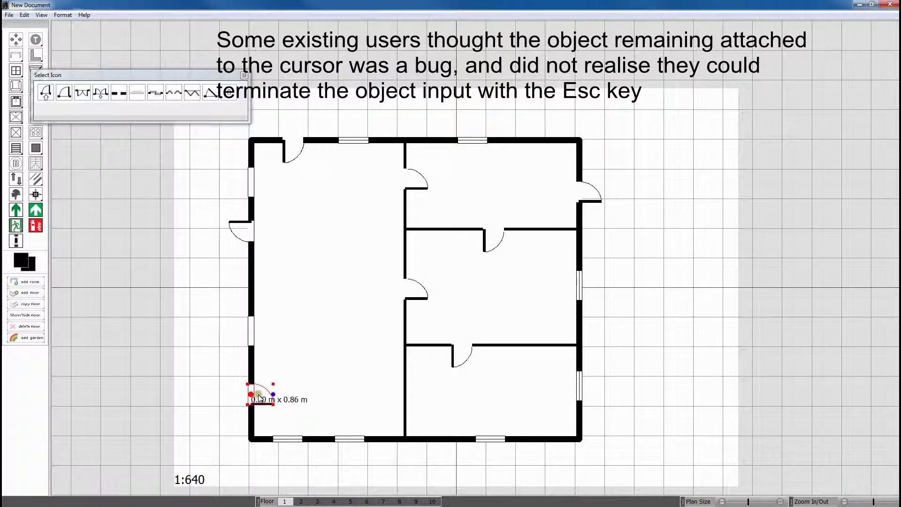
left_click(259, 396)
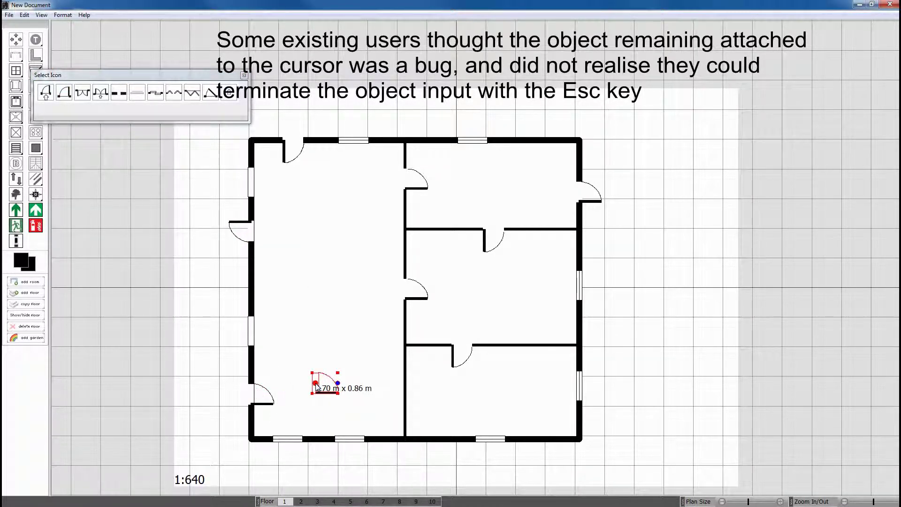
key("Escape")
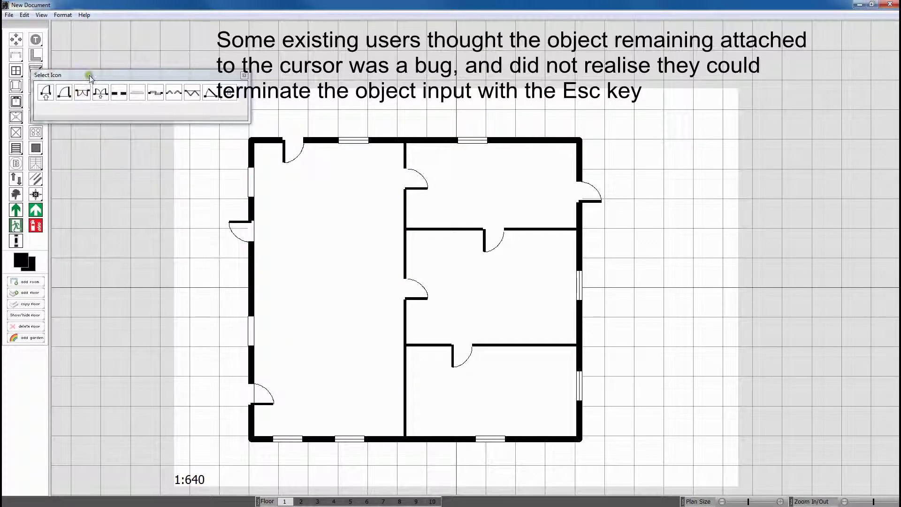
Place a door from the large room into the bottom-right room.
left_click(82, 93)
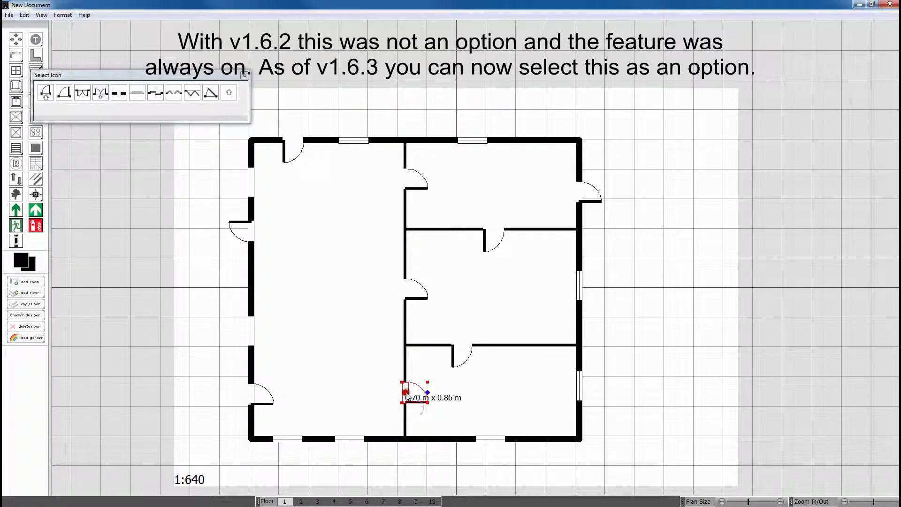
left_click(406, 396)
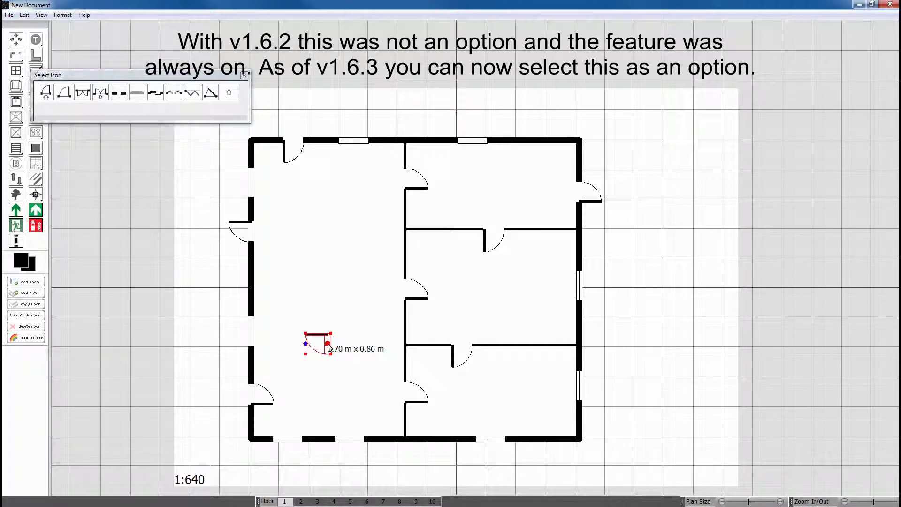
key("Escape")
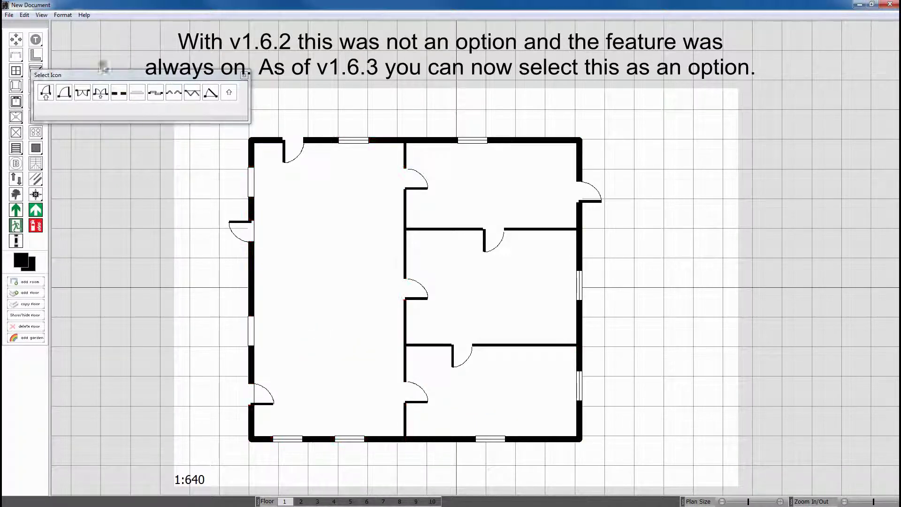
left_click(63, 15)
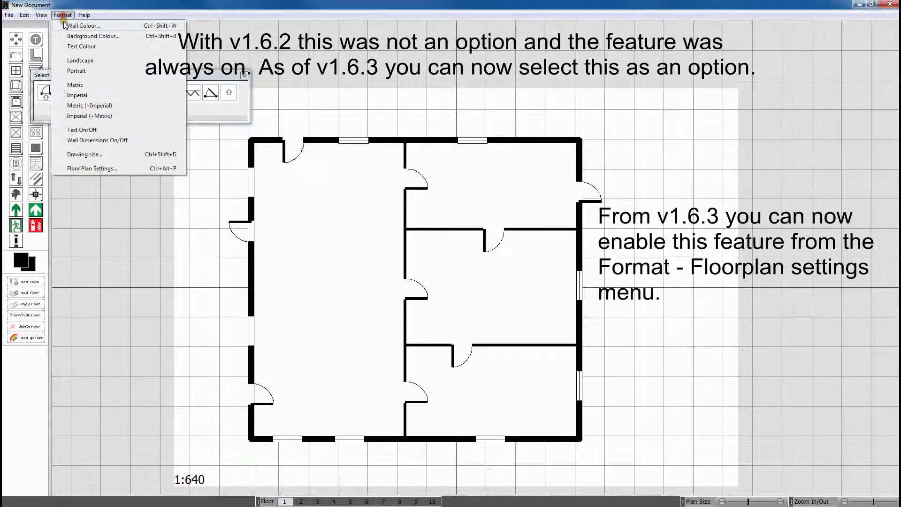
Enable Multiple Placements for Objects in Floor Plan Settings and select the double door.
left_click(92, 169)
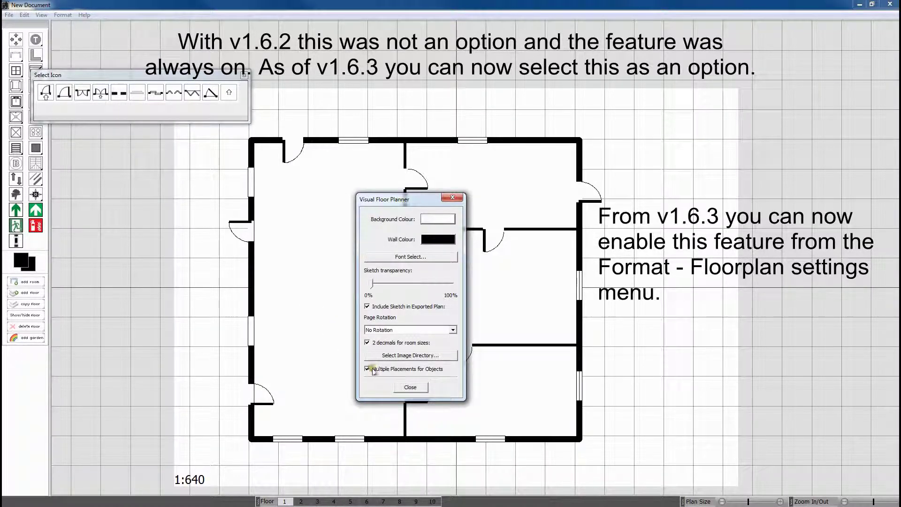
left_click(410, 388)
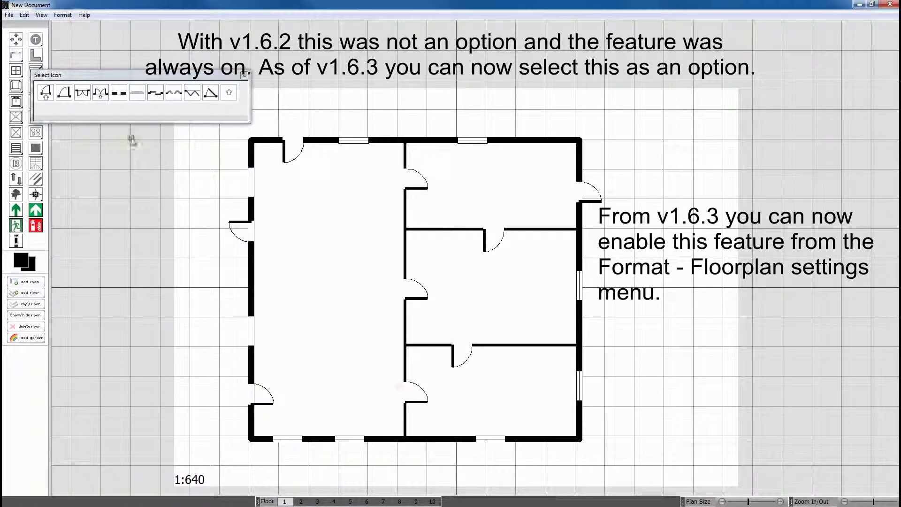
left_click(79, 97)
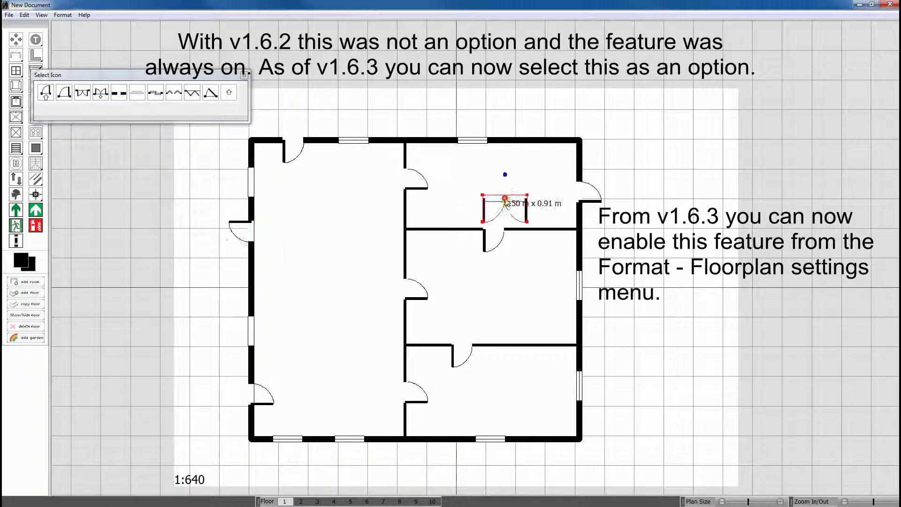